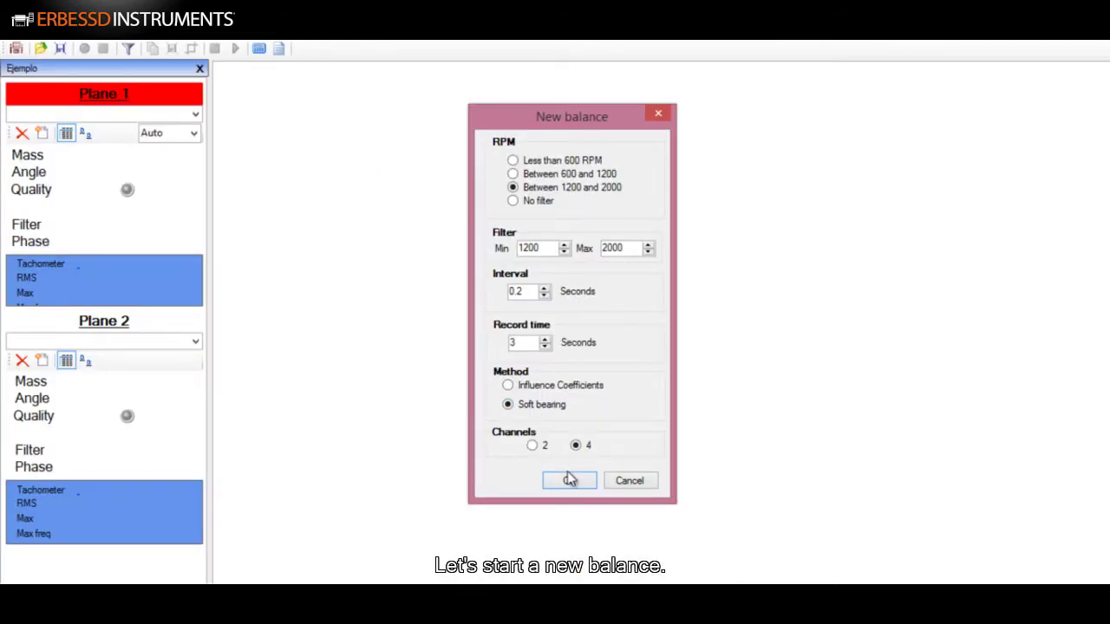
Confirm the new balance settings and choose the overhung two-disc rotor shape in the Balancing Wizard.
{"action": "left_click", "coordinate": [569, 482]}
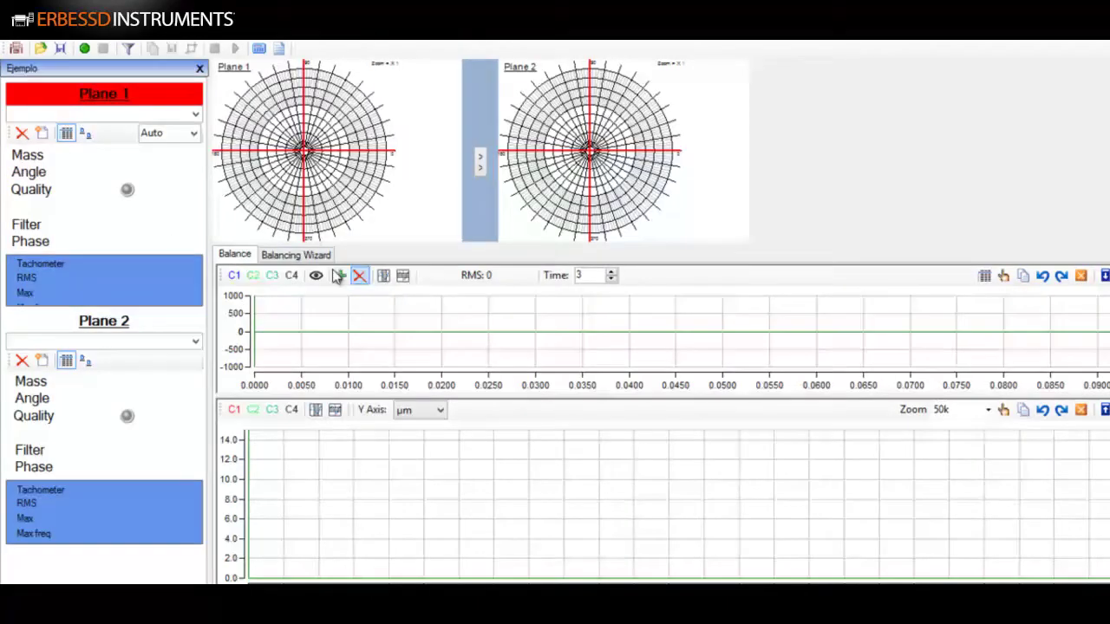
{"action": "left_click", "coordinate": [308, 254]}
{"action": "left_click", "coordinate": [491, 286]}
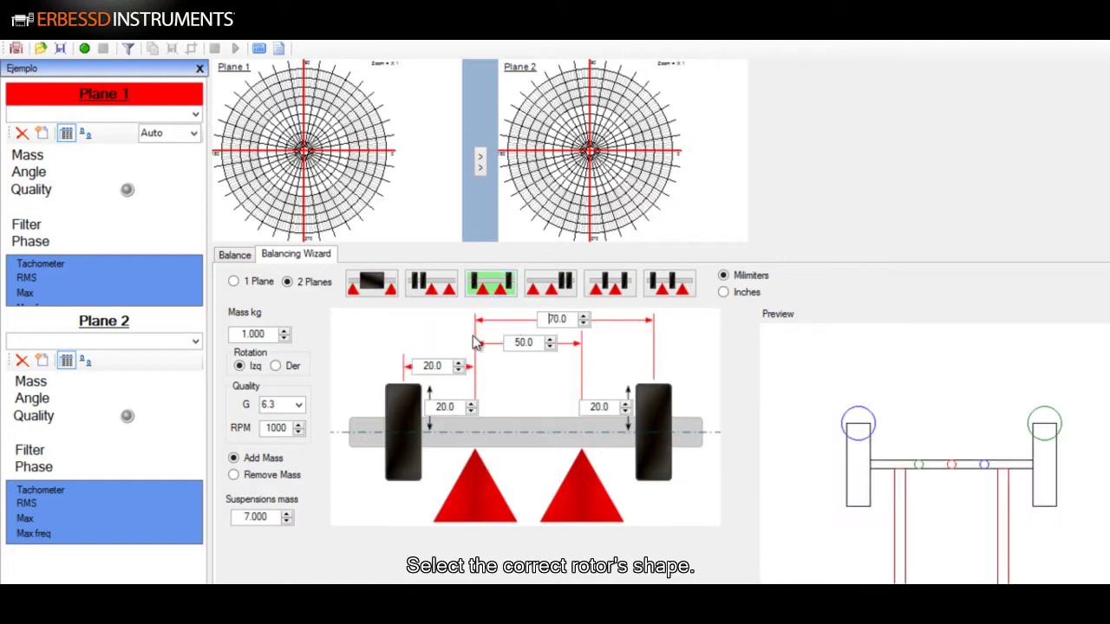
Set the rotor mass to 0.4 kg and the balancing quality grade to G 2.5.
{"action": "left_click_drag", "start_coordinate": [275, 336], "coordinate": [249, 339]}
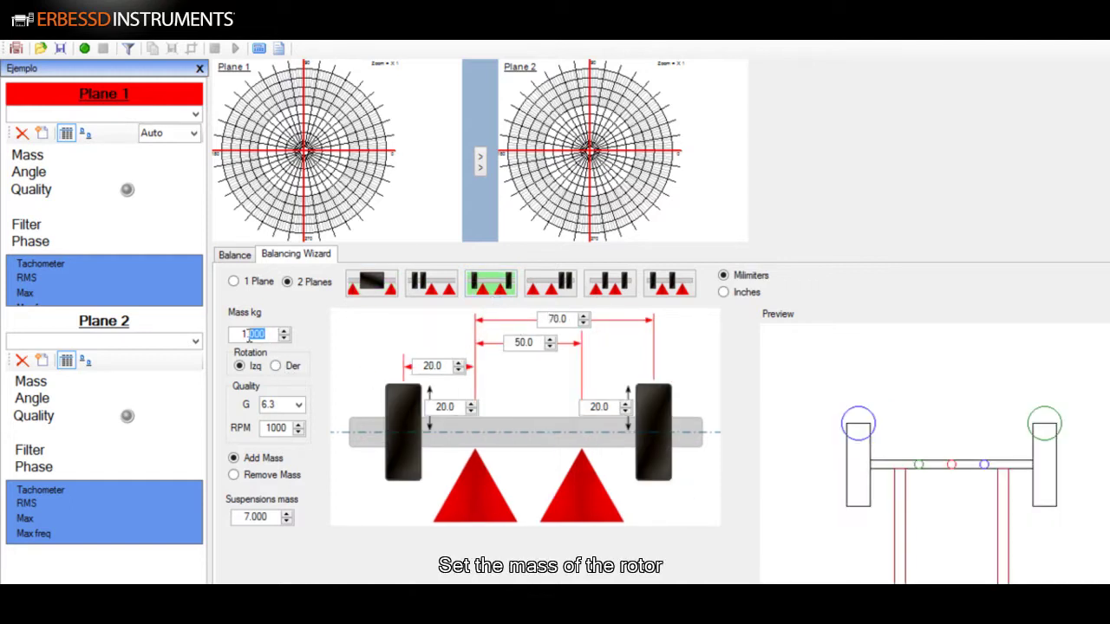
{"action": "type", "text": "10.4"}
{"action": "type", "text": "0.400"}
{"action": "key", "text": "Return"}
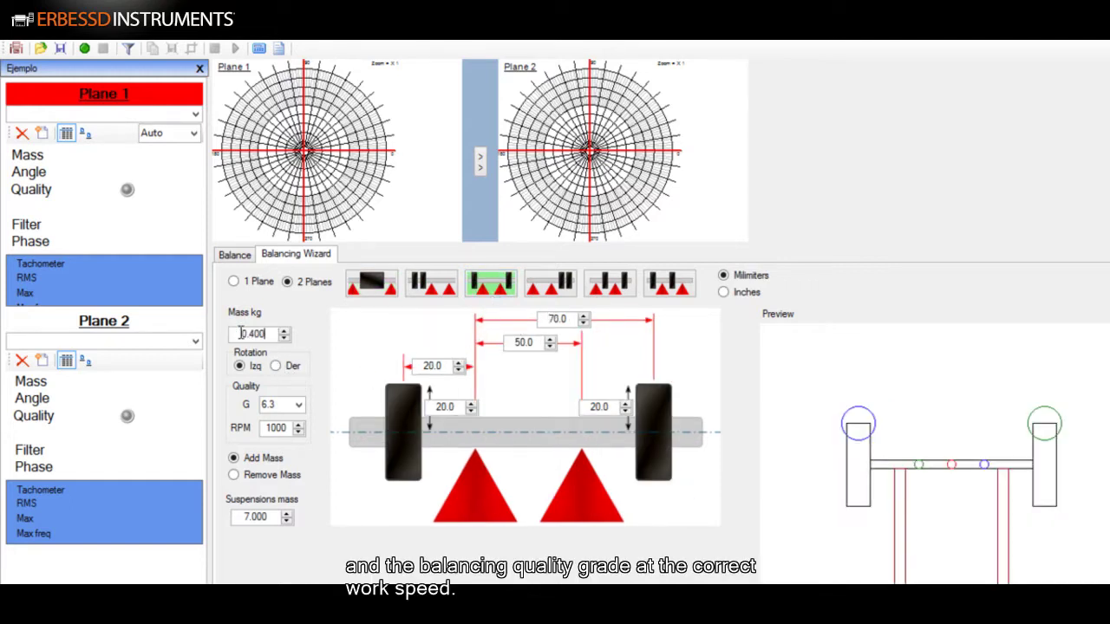
{"action": "left_click", "coordinate": [298, 407]}
{"action": "left_click", "coordinate": [285, 454]}
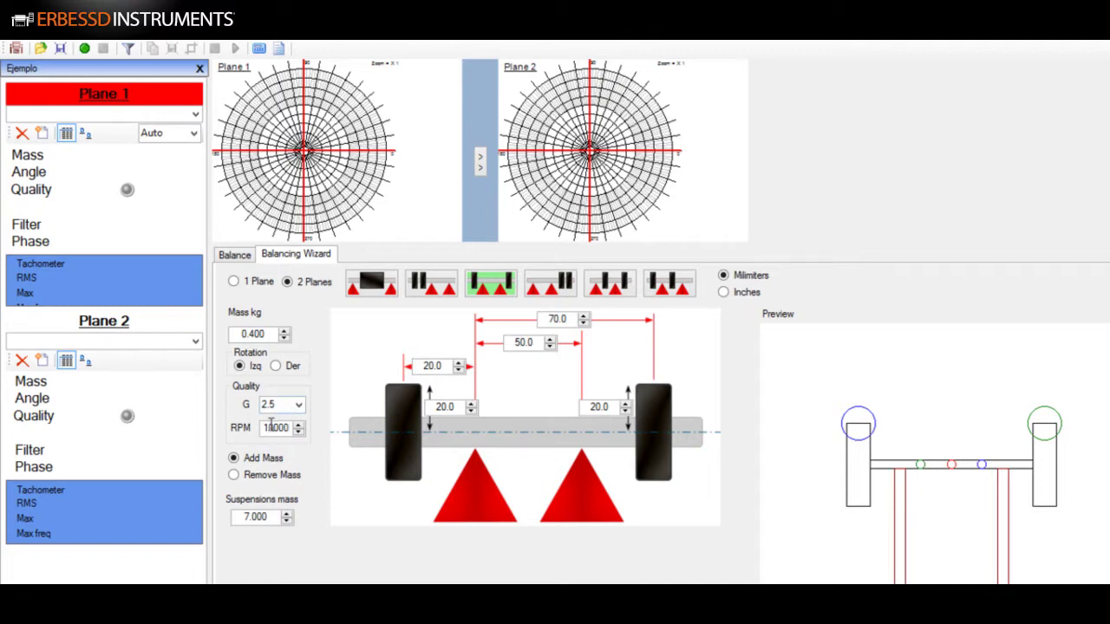
Enter rotor spacings of 40, 75 and 45 mm and a 30 mm correction radius on each disc.
{"action": "left_click_drag", "start_coordinate": [448, 370], "coordinate": [411, 371]}
{"action": "left_click_drag", "start_coordinate": [541, 343], "coordinate": [485, 343]}
{"action": "type", "text": "45"}
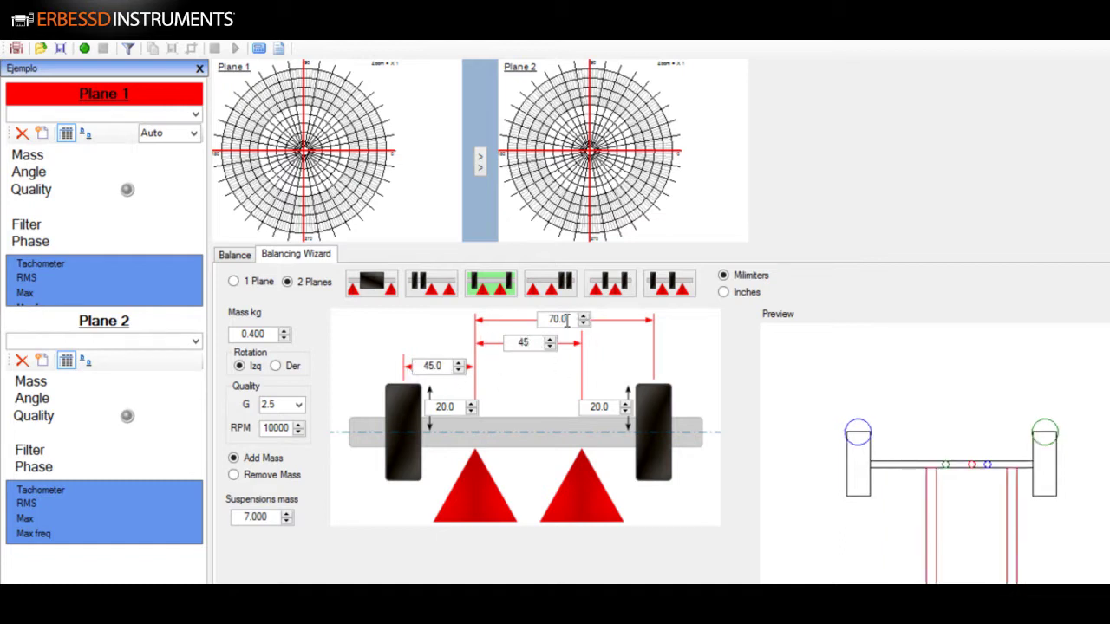
{"action": "left_click_drag", "start_coordinate": [573, 320], "coordinate": [526, 325]}
{"action": "left_click", "coordinate": [629, 407]}
{"action": "type", "text": "30"}
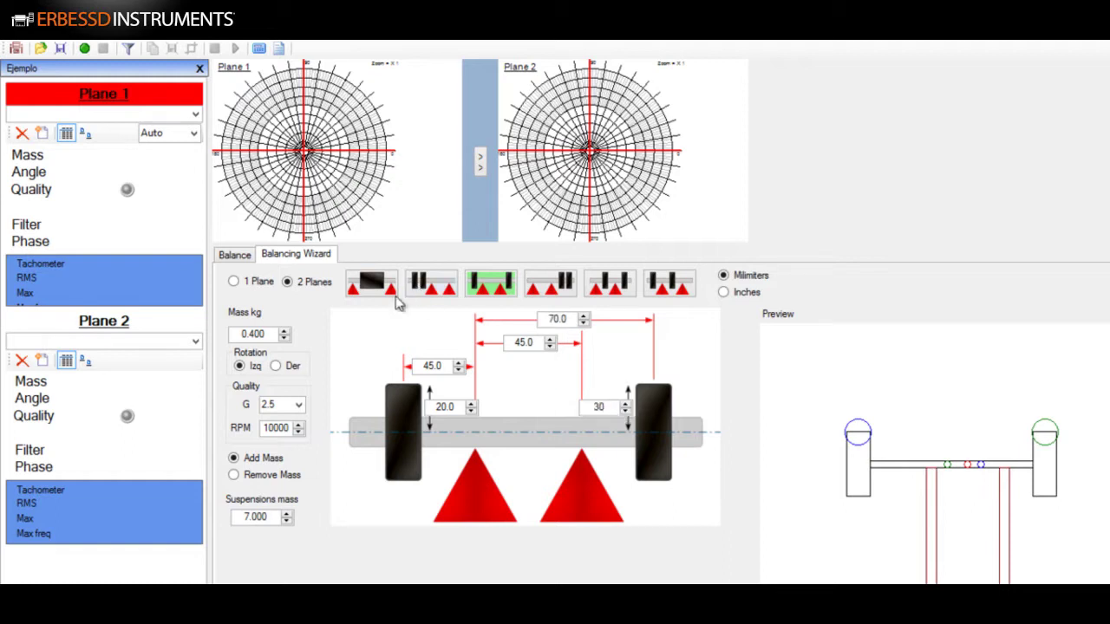
{"action": "left_click_drag", "start_coordinate": [454, 408], "coordinate": [411, 415]}
{"action": "type", "text": "30"}
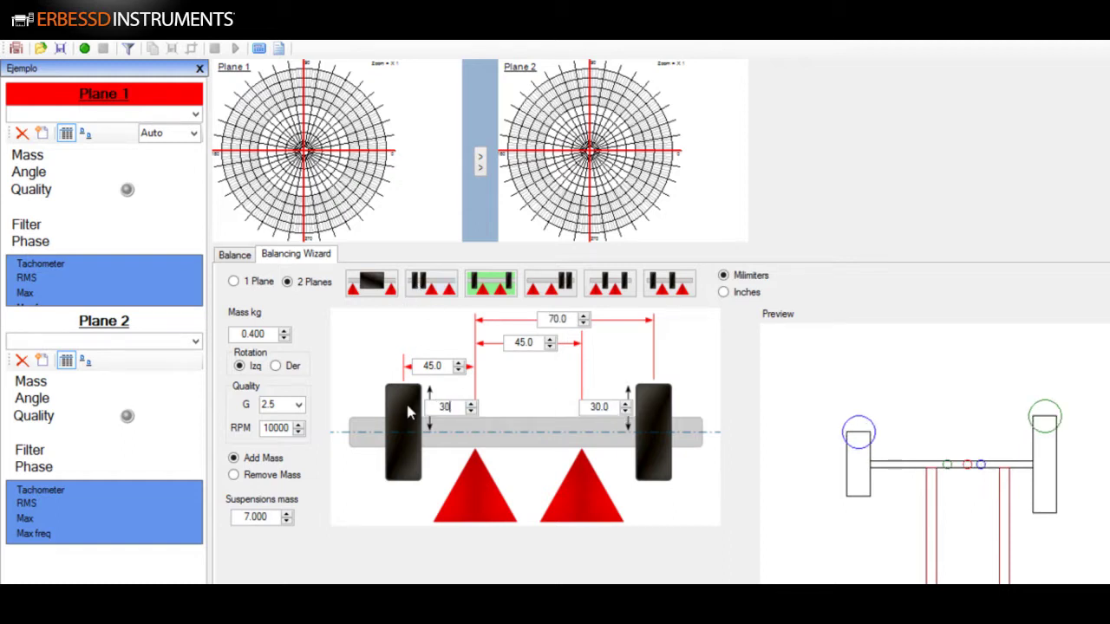
{"action": "left_click", "coordinate": [447, 371]}
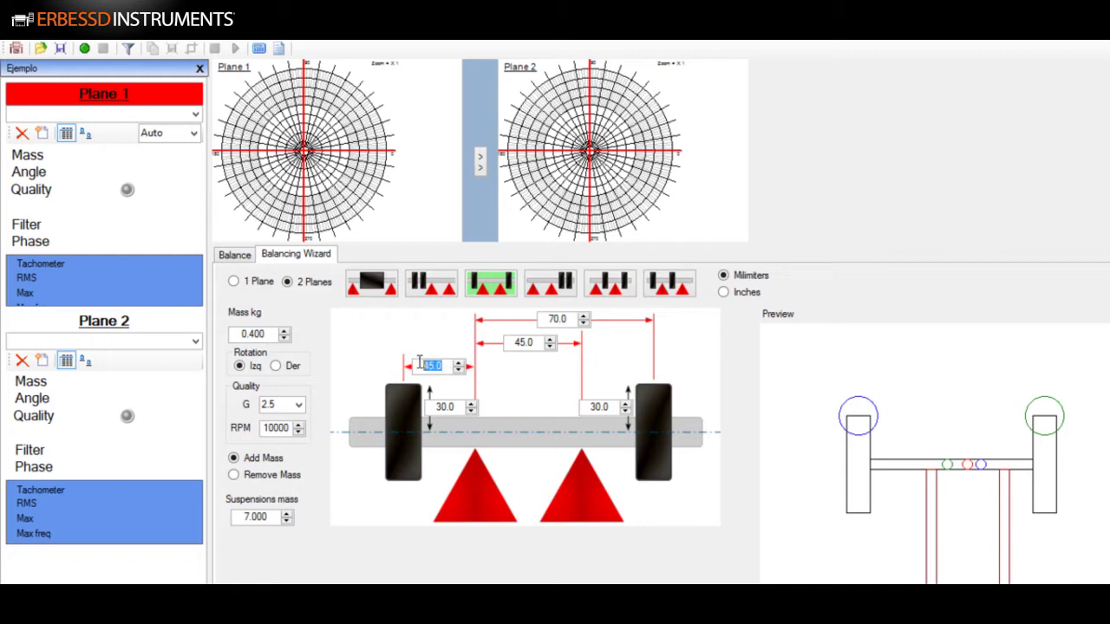
{"action": "type", "text": "40"}
{"action": "left_click", "coordinate": [529, 343]}
{"action": "type", "text": "75"}
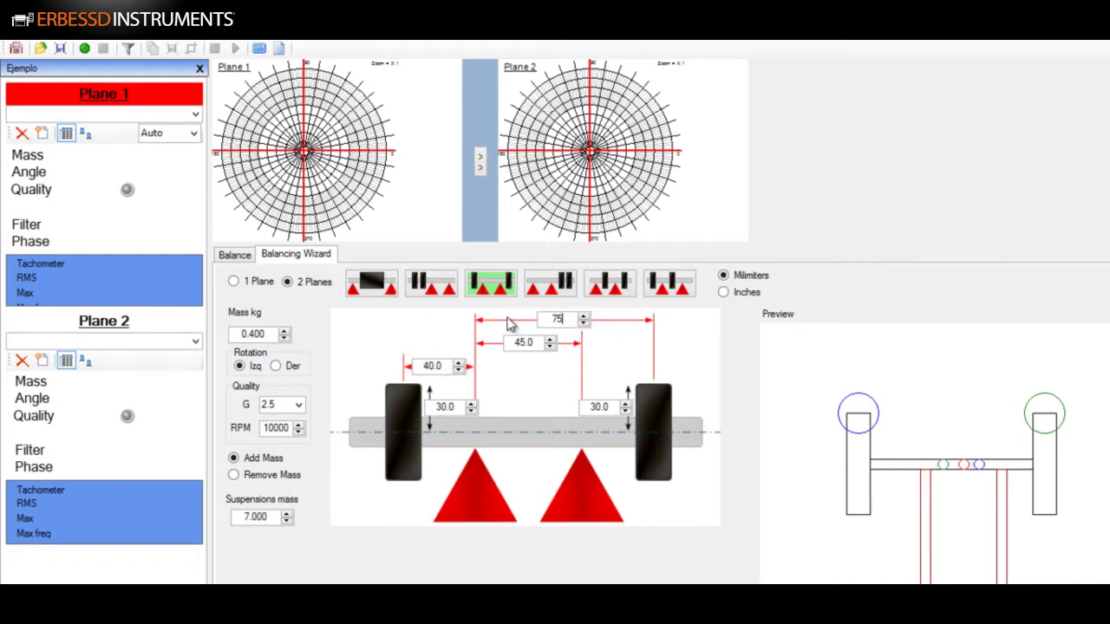
{"action": "left_click", "coordinate": [522, 343]}
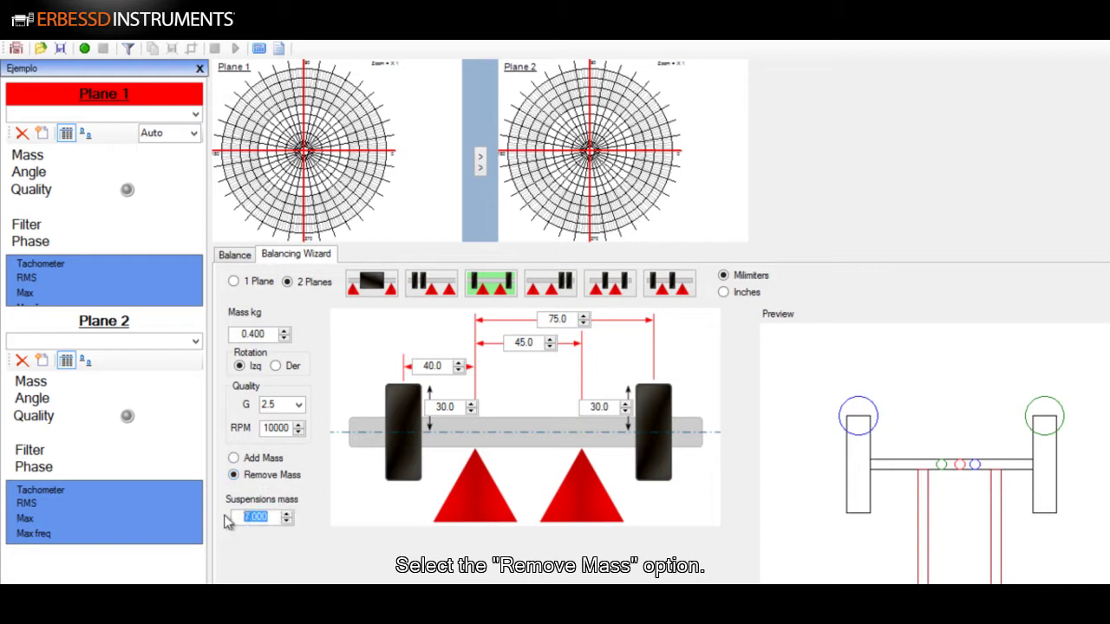
Enter 0.350 kg as the suspensions mass and return to the Balance charts.
{"action": "type", "text": "0.350"}
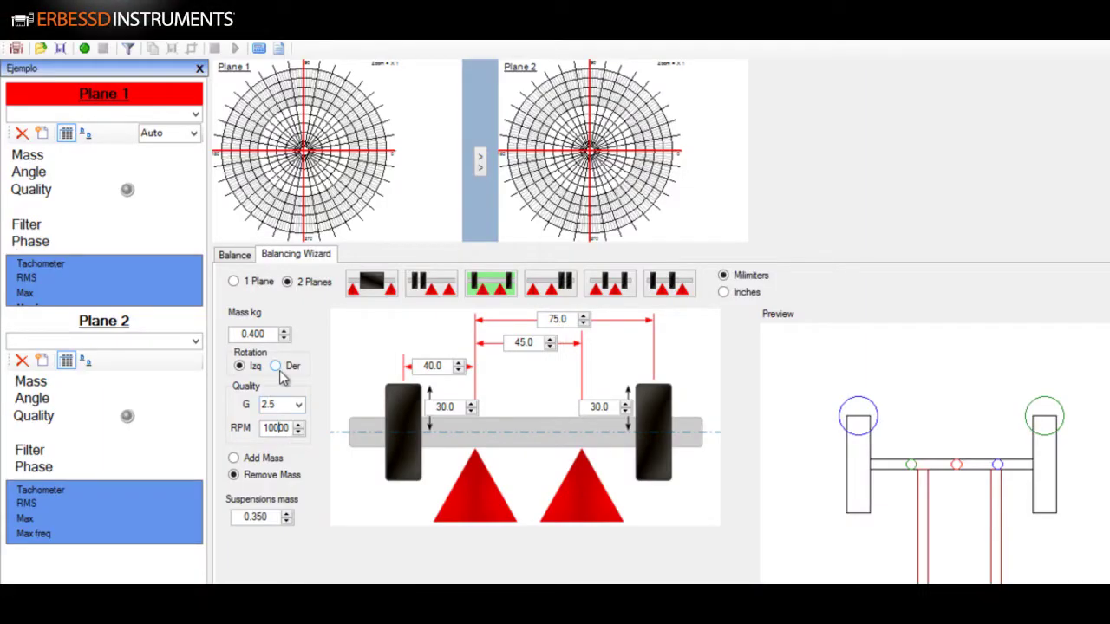
{"action": "left_click", "coordinate": [233, 255]}
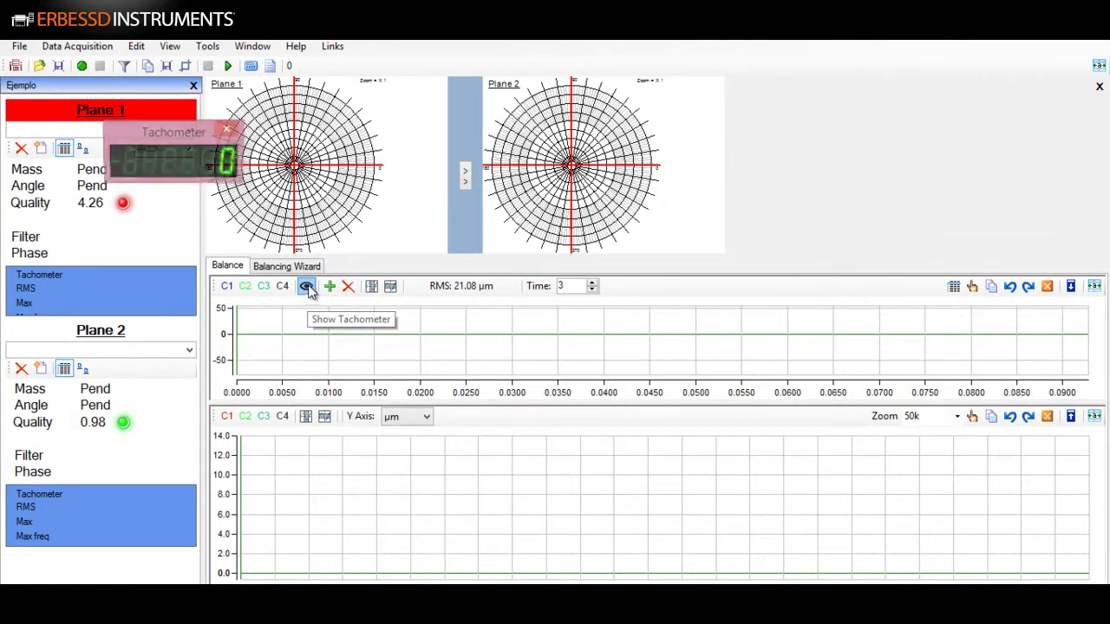
Move the tachometer readout, showing about 5405 RPM, to the right of the Plane 2 polar plot.
{"action": "left_click_drag", "start_coordinate": [179, 136], "coordinate": [809, 131]}
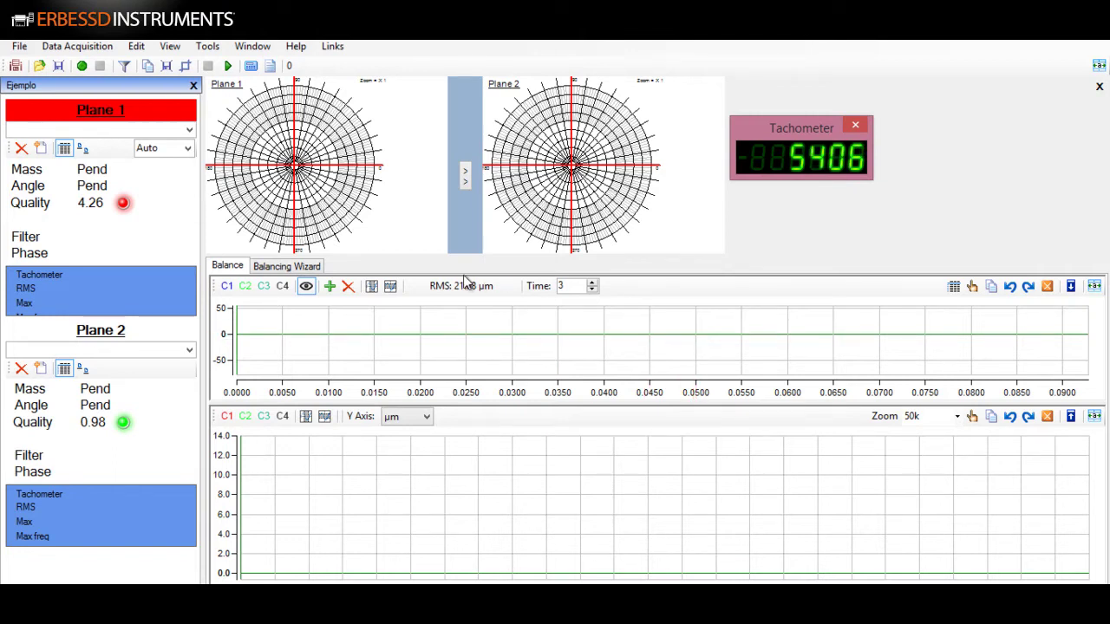
Close the tachometer and capture the initial run, giving 0.11 g at 226° and 0.09 g at 54°.
{"action": "left_click", "coordinate": [857, 126]}
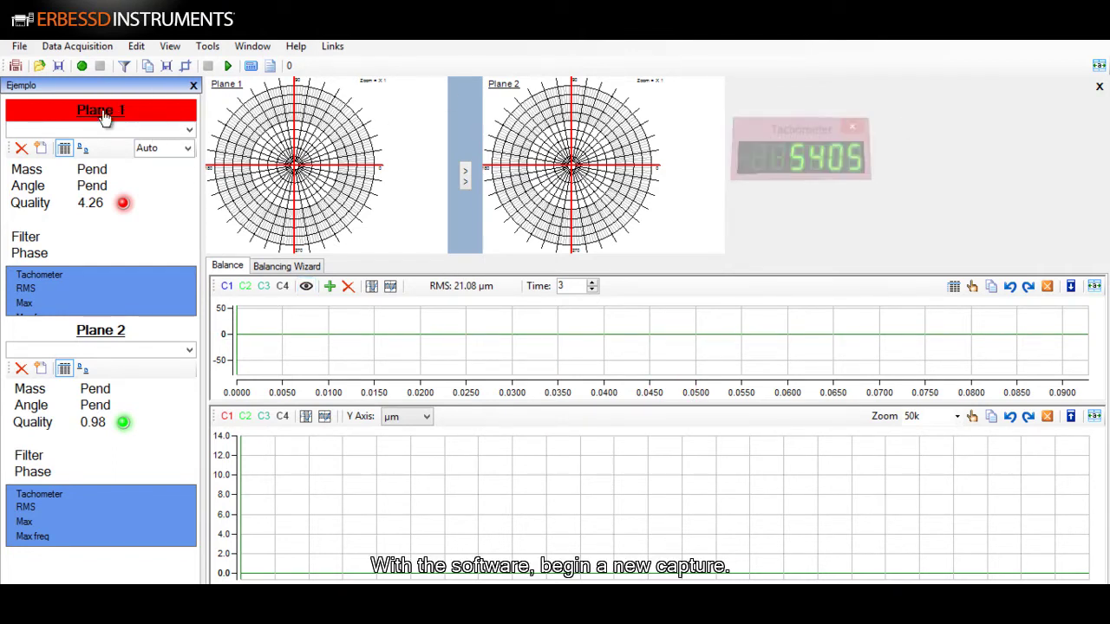
{"action": "left_click", "coordinate": [83, 68]}
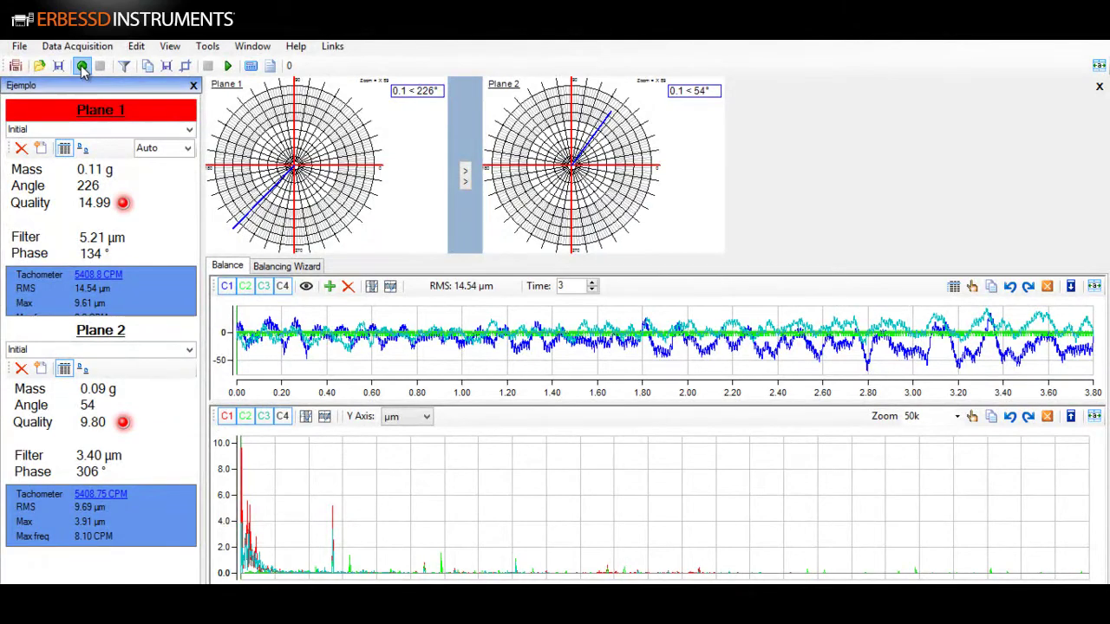
Capture Run 2, bringing Plane 2 to quality 2.48 with 0.02 g at 59°.
{"action": "left_click", "coordinate": [82, 67]}
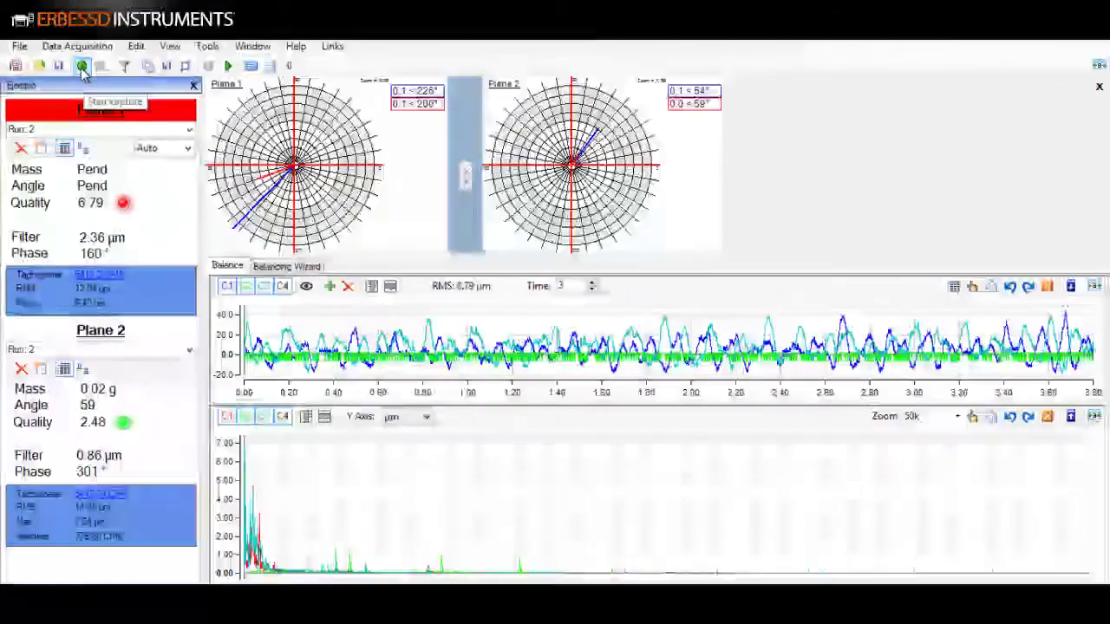
Capture Run 3 so both planes show green quality values of 0.93 and 1.57.
{"action": "left_click", "coordinate": [84, 68]}
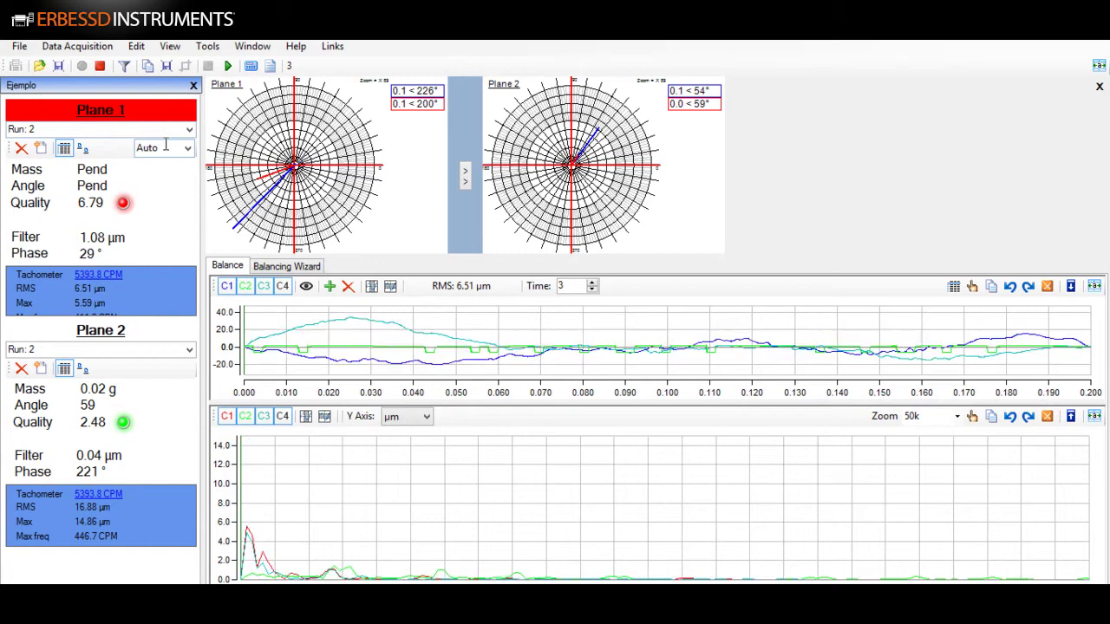